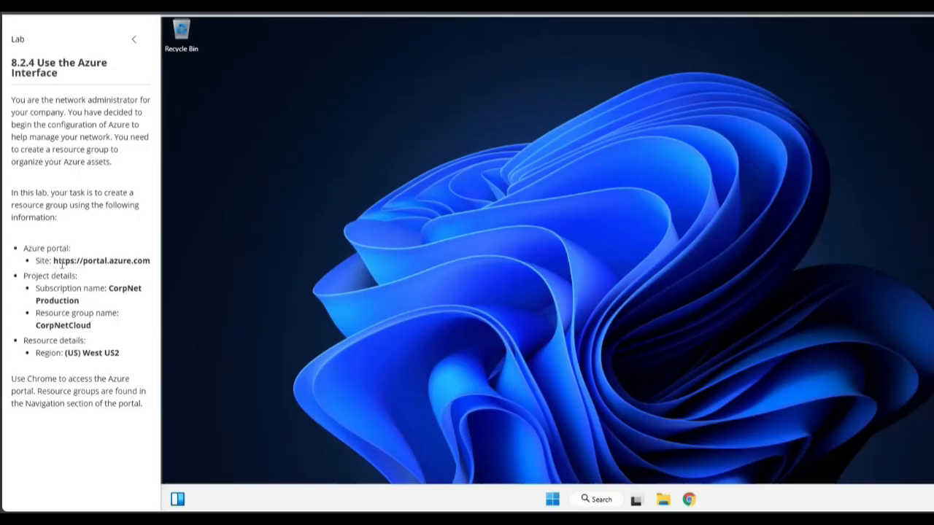
{"action": "left_click_drag", "start_coordinate": [53, 261], "coordinate": [151, 262]}
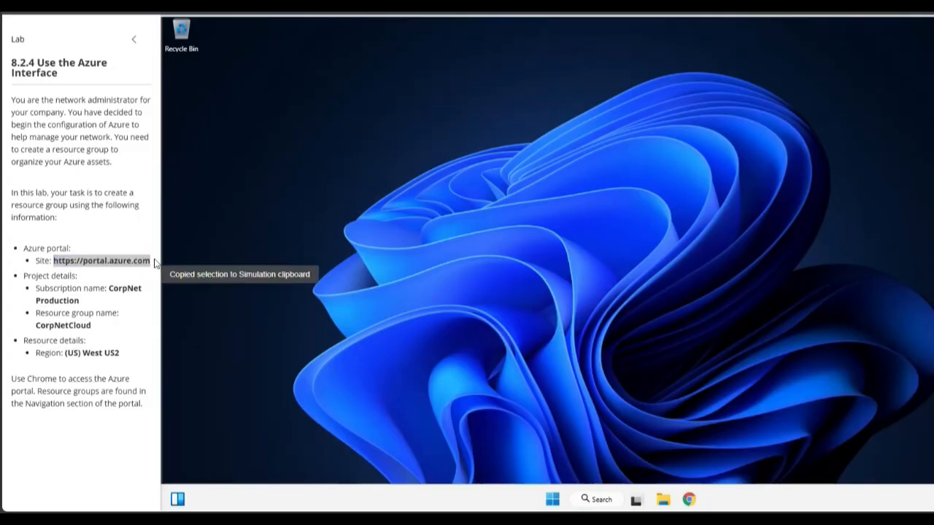
{"action": "left_click", "coordinate": [158, 265]}
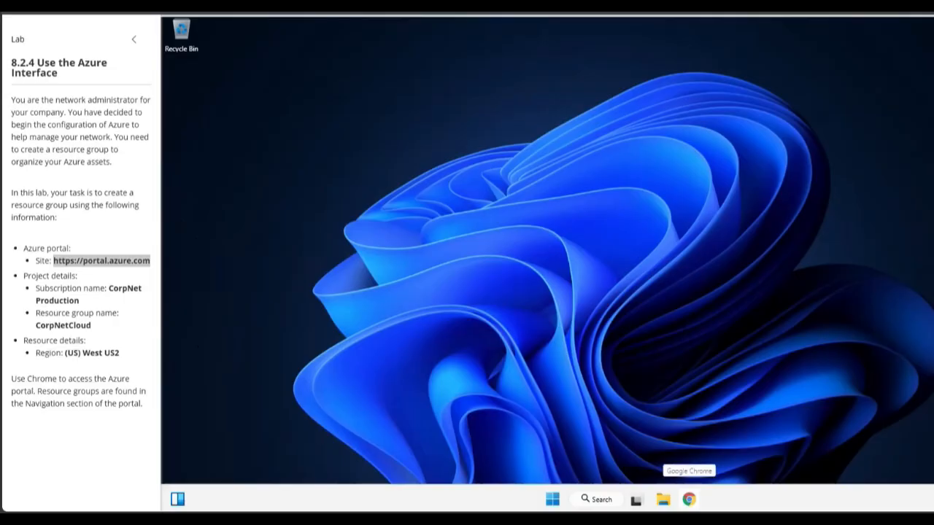
{"action": "left_click", "coordinate": [689, 500]}
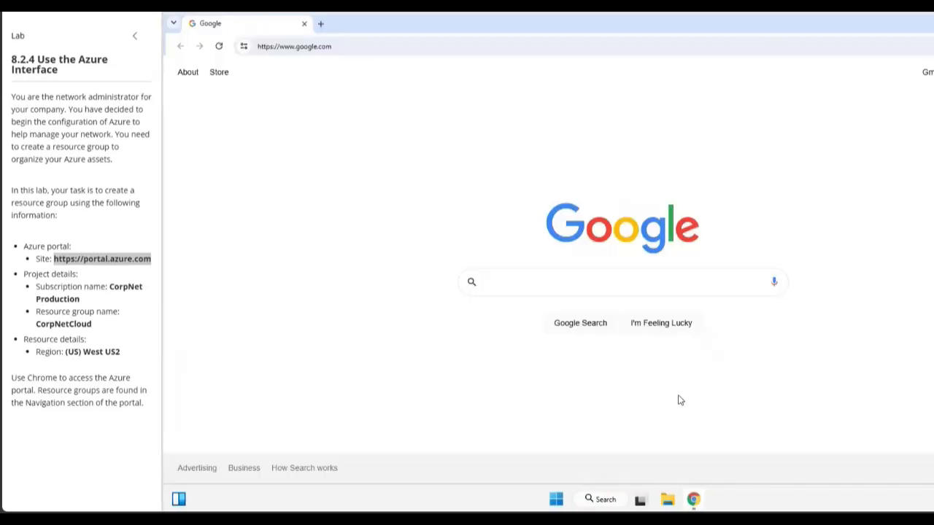
{"action": "left_click", "coordinate": [351, 50]}
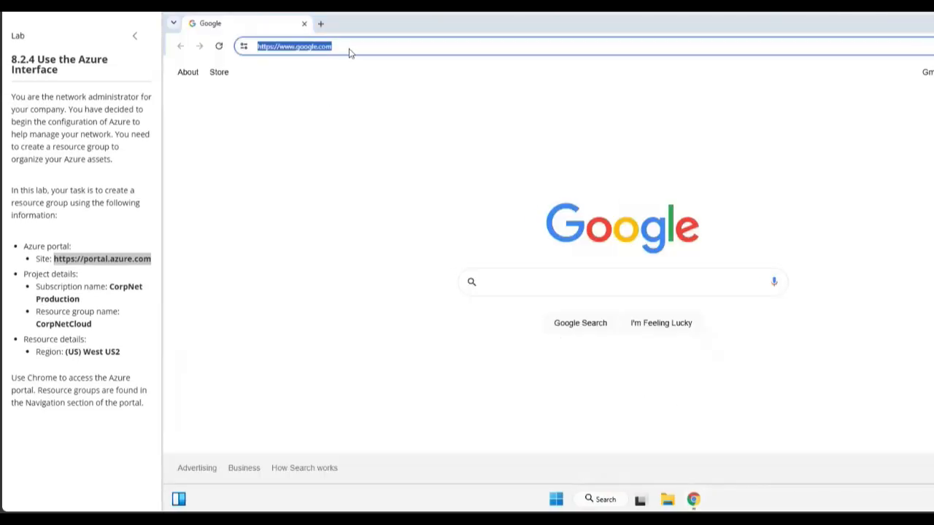
{"action": "key", "text": "ctrl+v"}
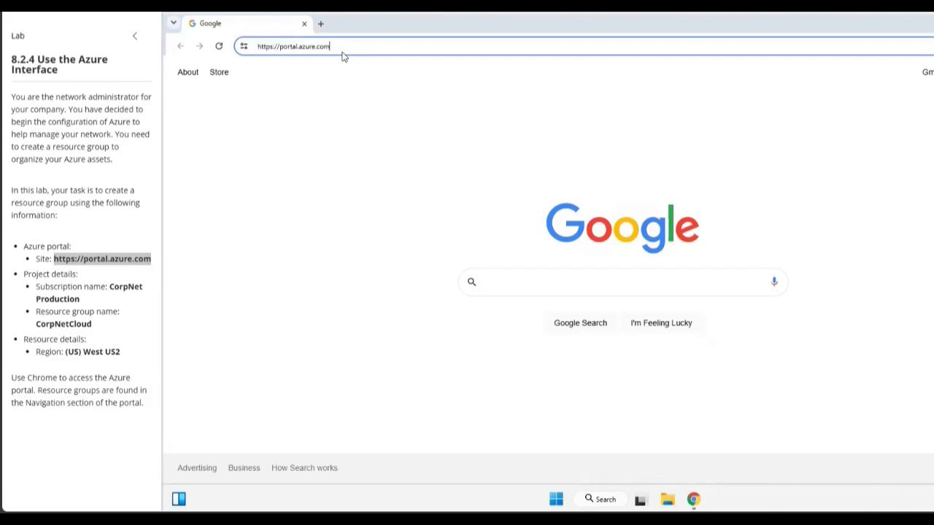
{"action": "key", "text": "Return"}
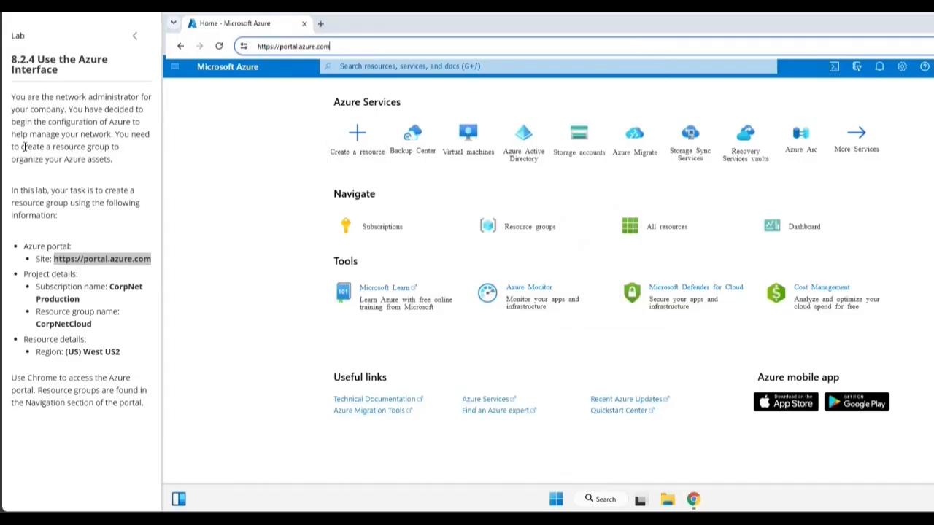
- Start creating a Virtual machine from the portal's Create a resource page
{"action": "left_click_drag", "start_coordinate": [22, 146], "coordinate": [91, 147]}
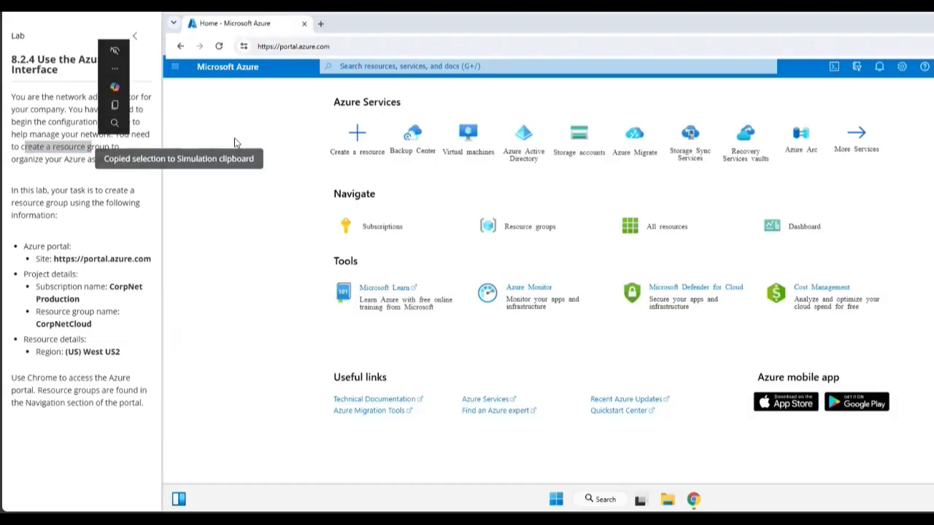
{"action": "left_click", "coordinate": [360, 142]}
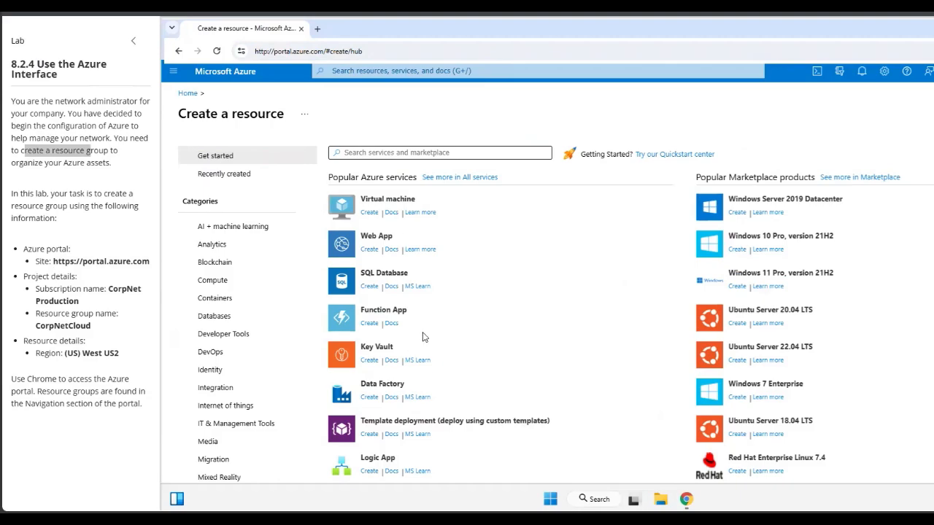
{"action": "scroll", "coordinate": [395, 365], "scroll_direction": "down", "scroll_amount": 2}
{"action": "scroll", "coordinate": [395, 365], "scroll_direction": "up", "scroll_amount": 2}
{"action": "left_click", "coordinate": [370, 212]}
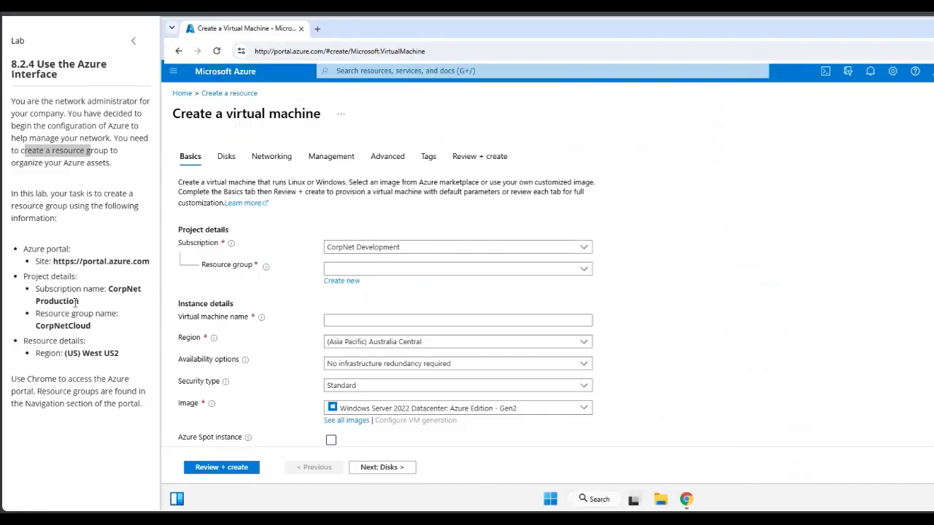
- Change the subscription from CorpNet Development to CorpNet Production
{"action": "left_click_drag", "start_coordinate": [109, 288], "coordinate": [81, 301]}
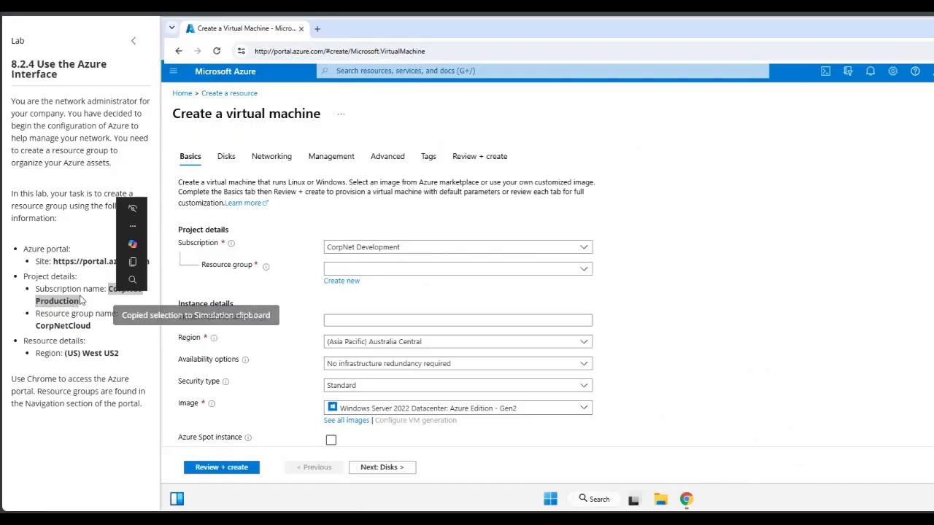
{"action": "left_click", "coordinate": [395, 248]}
{"action": "left_click", "coordinate": [360, 303]}
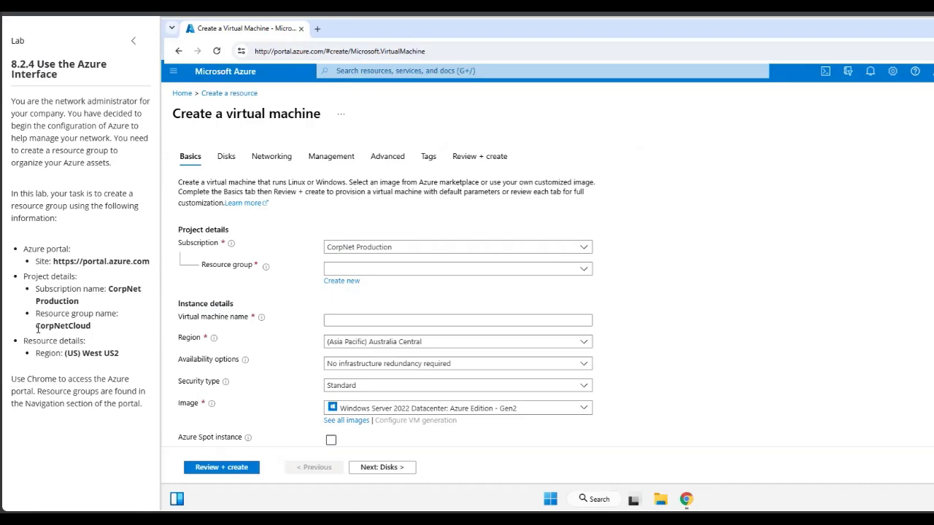
- Search the existing resource groups for CorpNetCloud, finding no match
{"action": "left_click_drag", "start_coordinate": [36, 325], "coordinate": [97, 326]}
{"action": "left_click", "coordinate": [116, 289]}
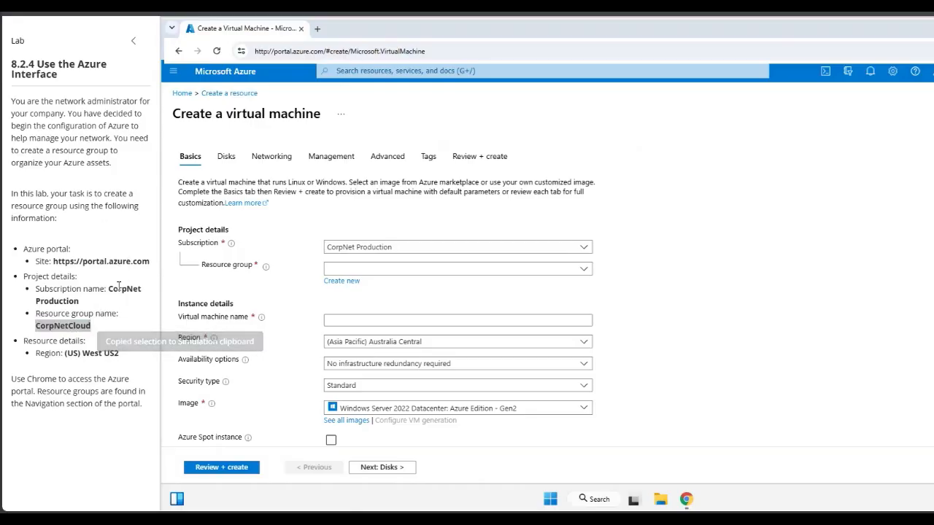
{"action": "left_click", "coordinate": [356, 270]}
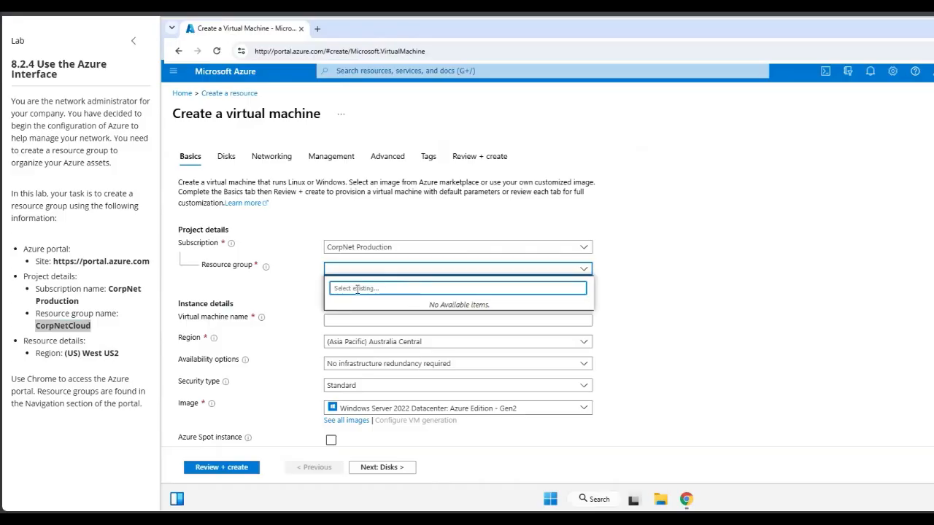
{"action": "key", "text": "ctrl+v"}
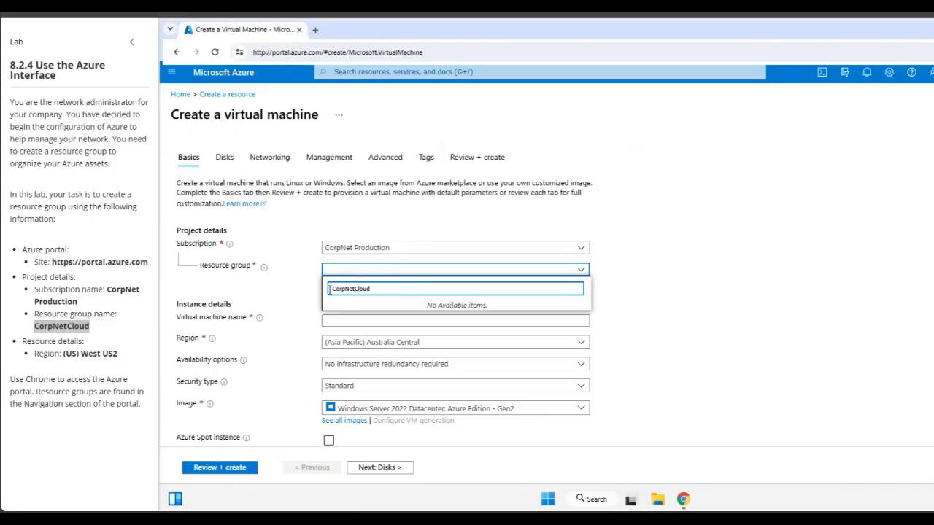
{"action": "left_click", "coordinate": [340, 273]}
{"action": "left_click", "coordinate": [340, 273]}
{"action": "left_click", "coordinate": [582, 272]}
{"action": "left_click", "coordinate": [582, 271]}
{"action": "key", "text": "ctrl+v"}
{"action": "left_click", "coordinate": [619, 299]}
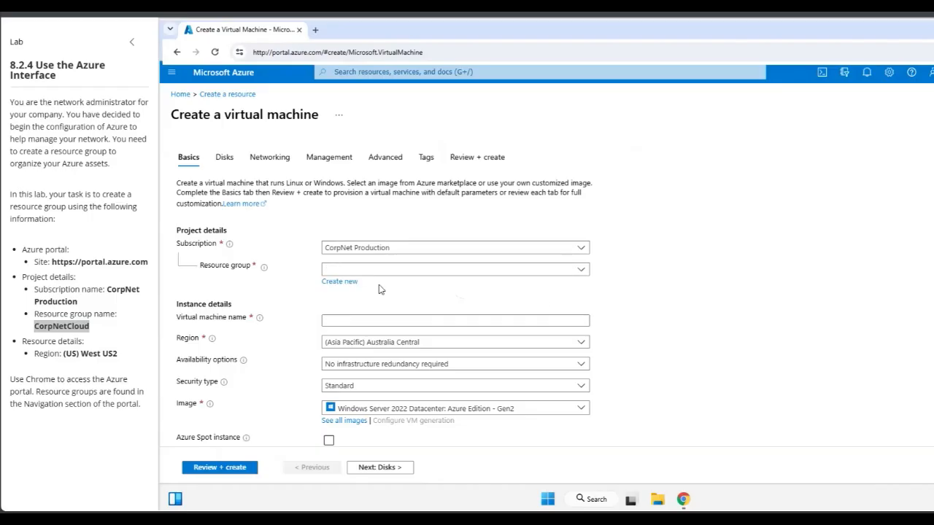
- Create a new resource group named CorpNetCloud
{"action": "left_click", "coordinate": [342, 283]}
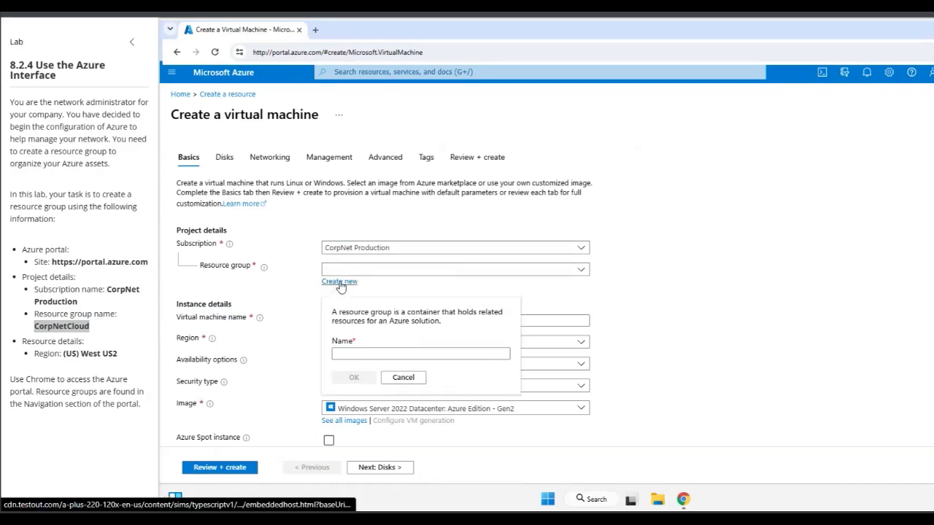
{"action": "left_click", "coordinate": [354, 352]}
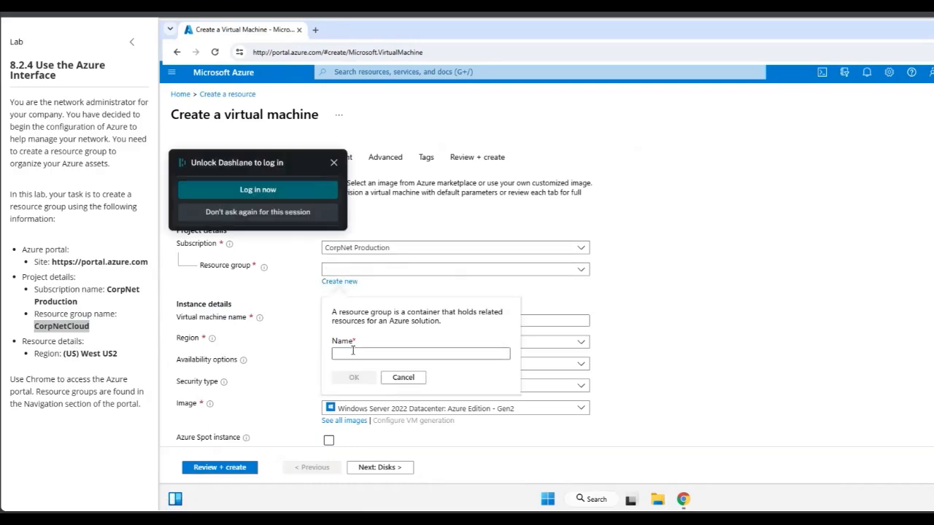
{"action": "key", "text": "ctrl+v"}
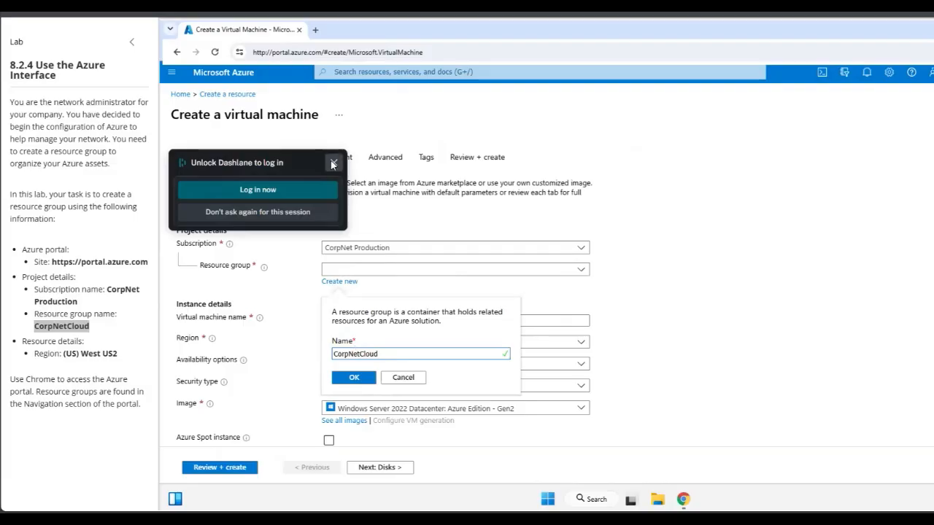
{"action": "left_click", "coordinate": [332, 163]}
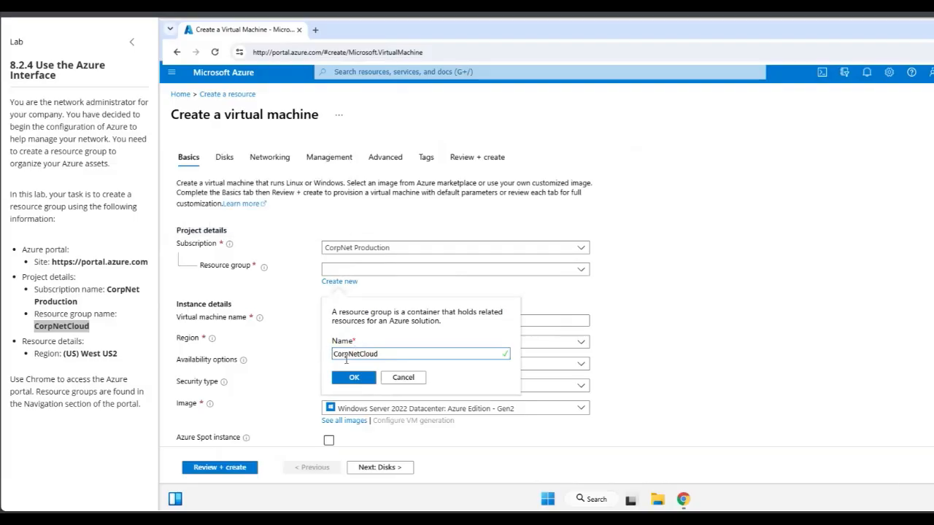
{"action": "left_click", "coordinate": [354, 382]}
{"action": "left_click", "coordinate": [354, 379]}
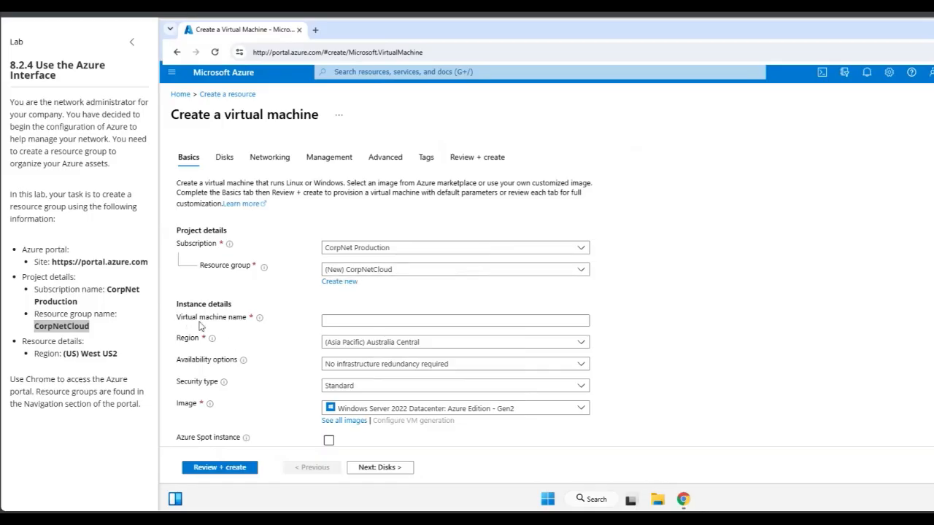
- Focus the Virtual machine name field, dismissing the password manager popups
{"action": "left_click", "coordinate": [346, 321]}
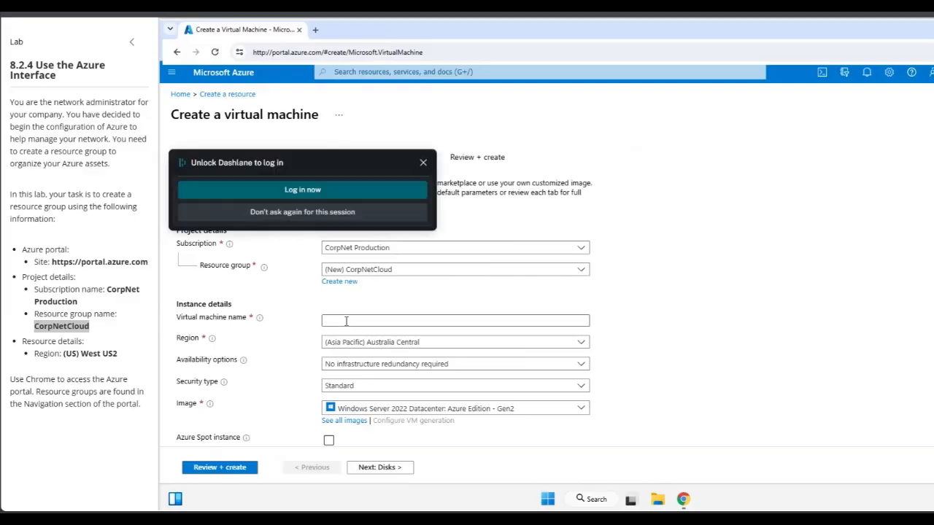
{"action": "left_click", "coordinate": [424, 162]}
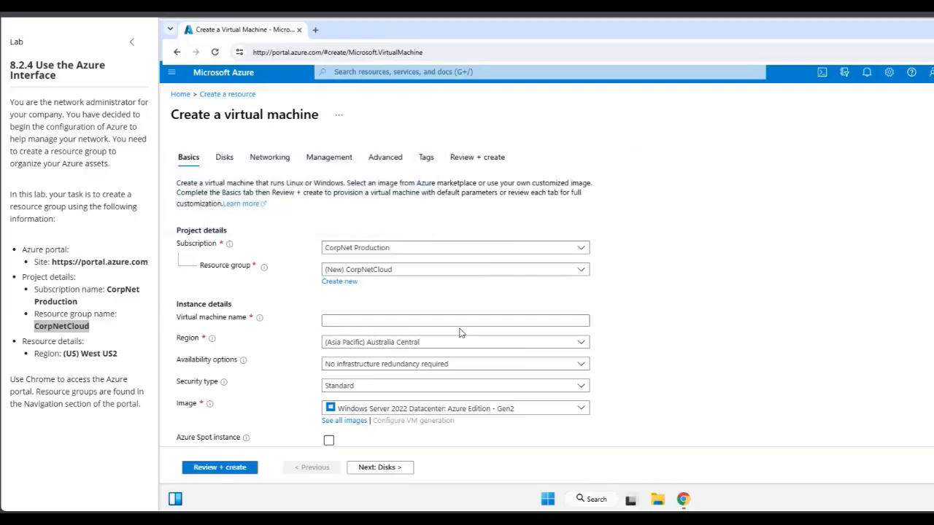
{"action": "left_click", "coordinate": [336, 320]}
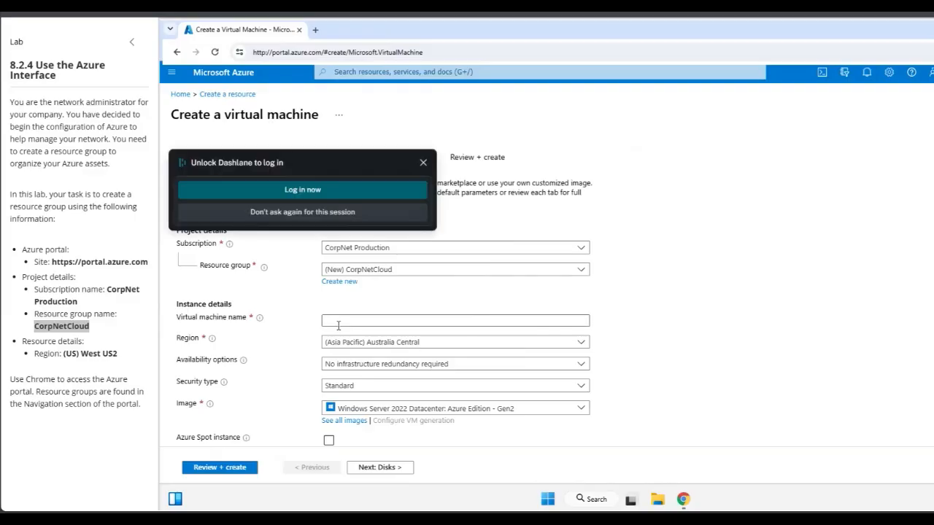
{"action": "left_click", "coordinate": [423, 163]}
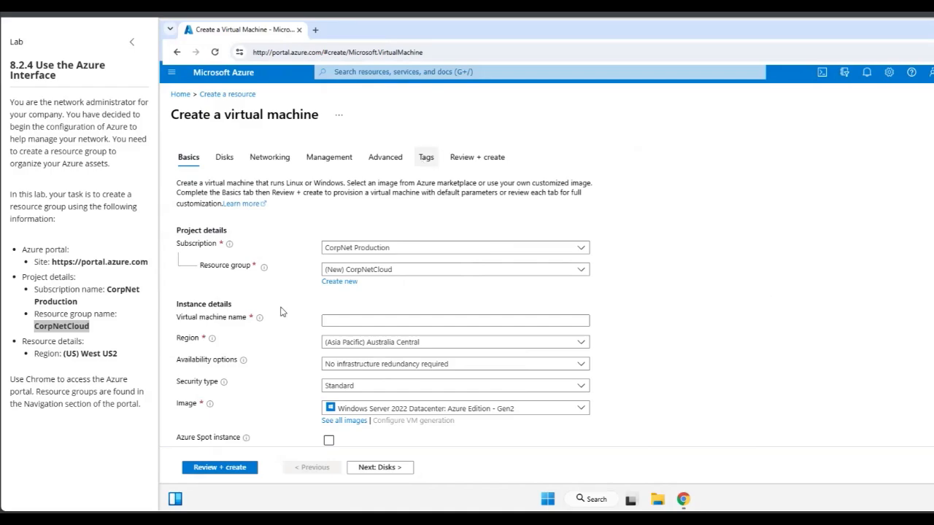
{"action": "left_click", "coordinate": [331, 322]}
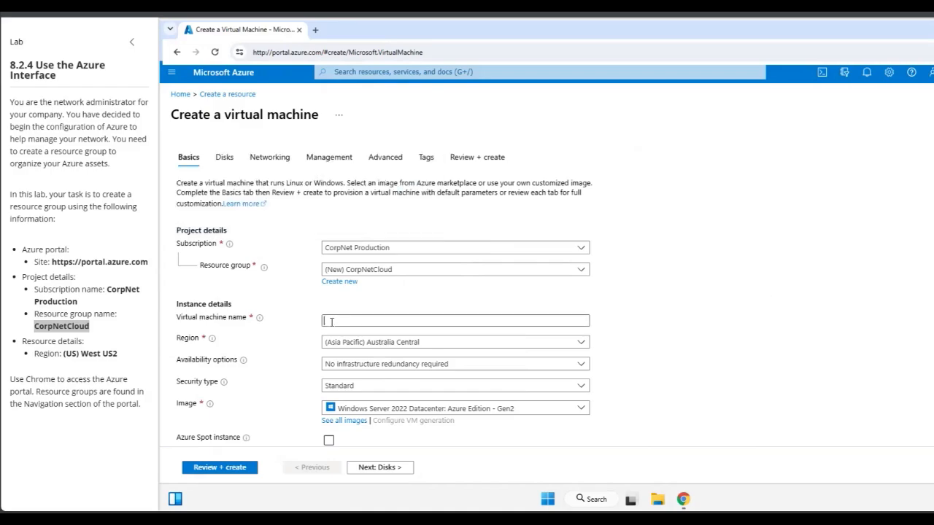
- Enter CorpNetCloud as the virtual machine name
{"action": "type", "text": "CorpNetCloud"}
{"action": "left_click", "coordinate": [423, 164]}
{"action": "left_click_drag", "start_coordinate": [83, 341], "coordinate": [24, 341]}
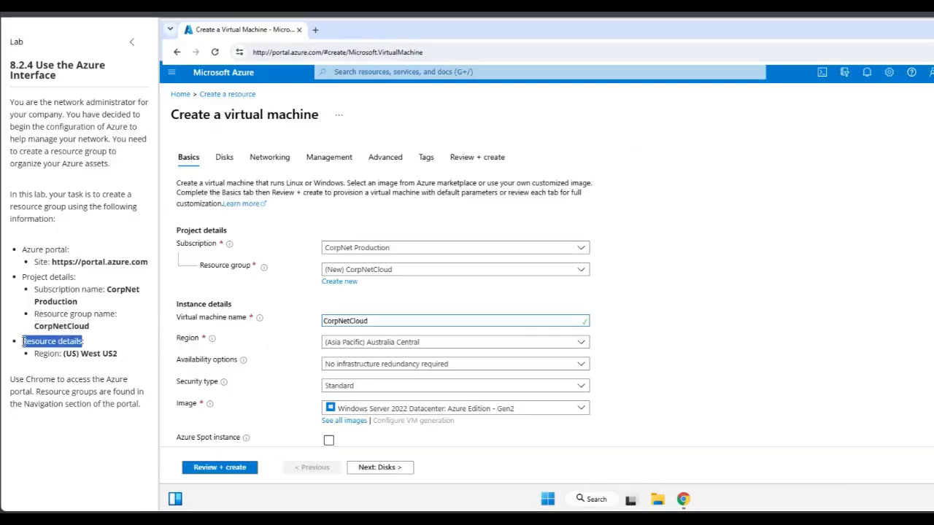
{"action": "left_click", "coordinate": [122, 333]}
{"action": "left_click", "coordinate": [81, 348]}
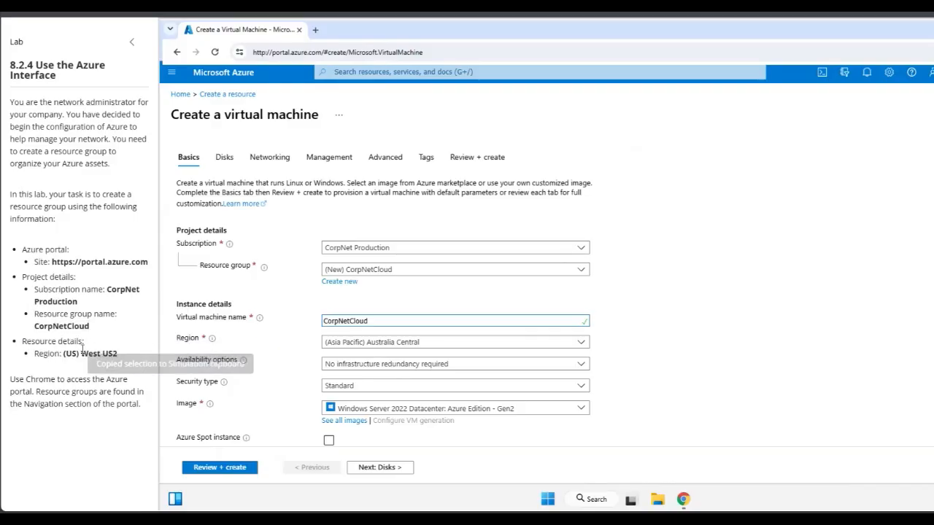
- Set the Region to (US) West US2
{"action": "left_click", "coordinate": [435, 343]}
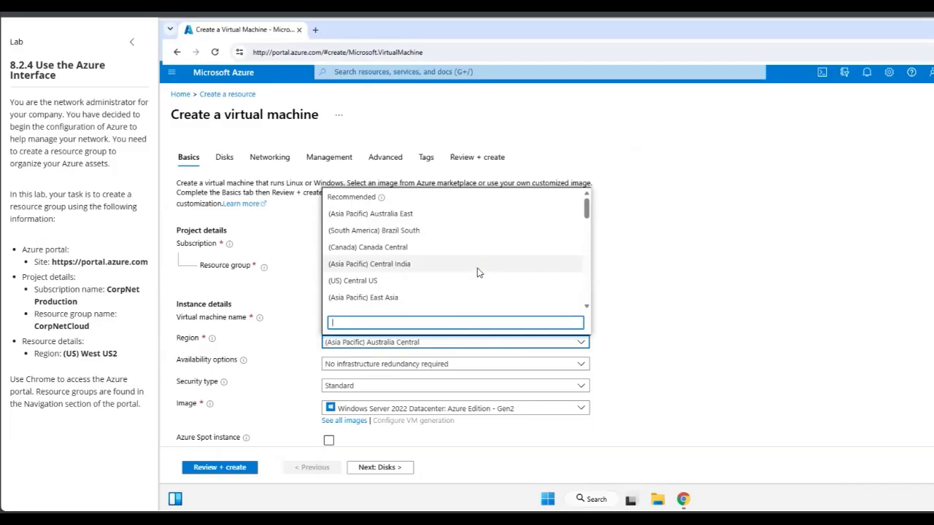
{"action": "scroll", "coordinate": [478, 271], "scroll_direction": "down", "scroll_amount": 1}
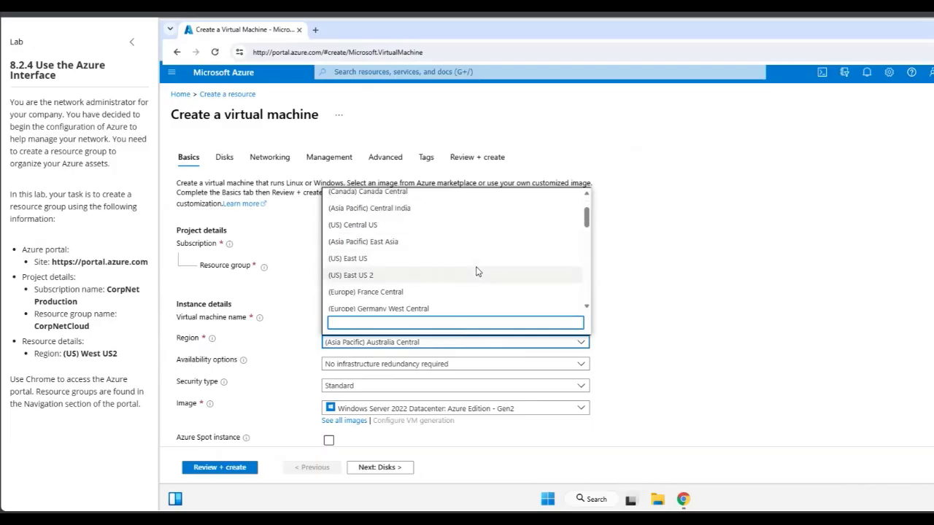
{"action": "scroll", "coordinate": [478, 271], "scroll_direction": "down", "scroll_amount": 5}
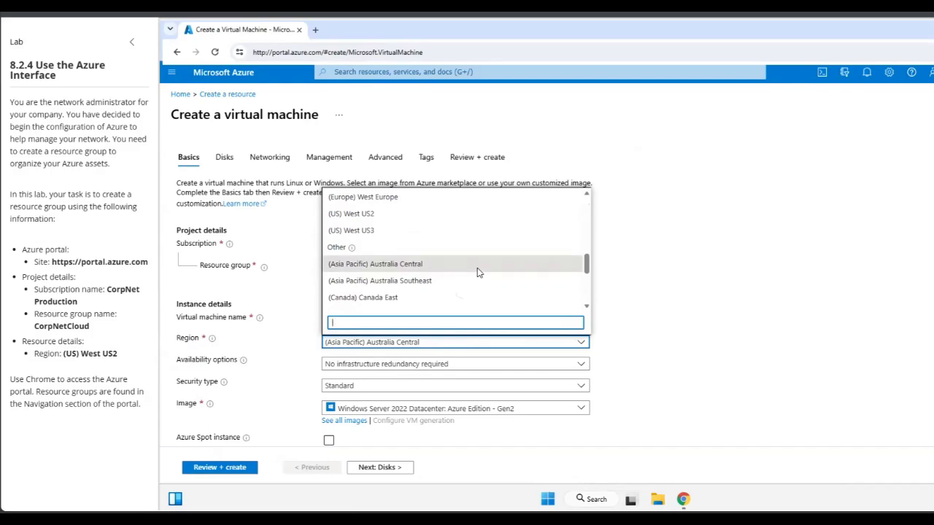
{"action": "scroll", "coordinate": [478, 271], "scroll_direction": "down", "scroll_amount": 2}
{"action": "left_click", "coordinate": [358, 215]}
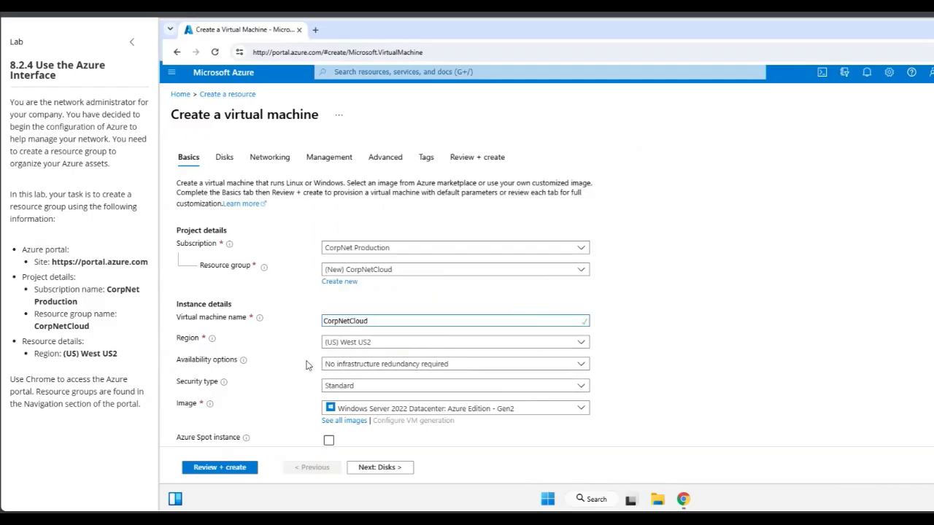
- Enter the administrator username in the Administrator account section
{"action": "scroll", "coordinate": [307, 364], "scroll_direction": "down", "scroll_amount": 1}
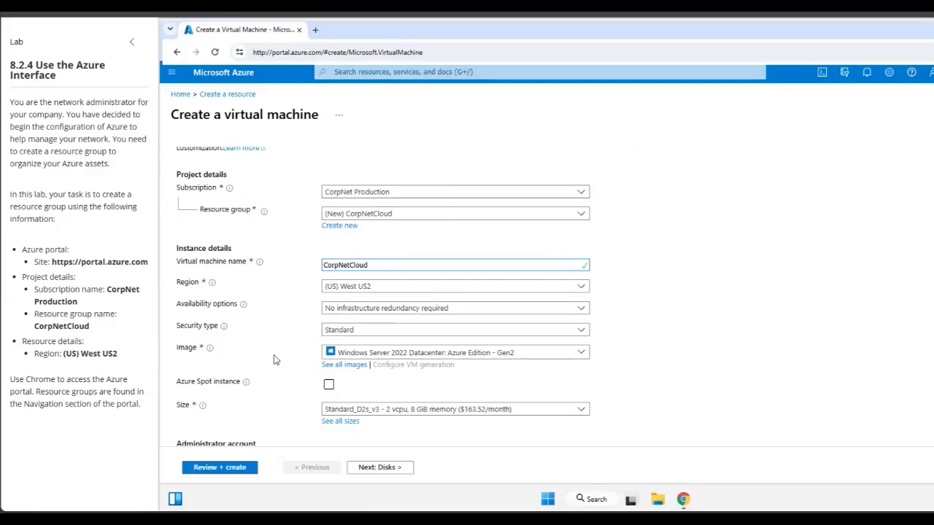
{"action": "scroll", "coordinate": [276, 359], "scroll_direction": "down", "scroll_amount": 1}
{"action": "scroll", "coordinate": [267, 359], "scroll_direction": "down", "scroll_amount": 1}
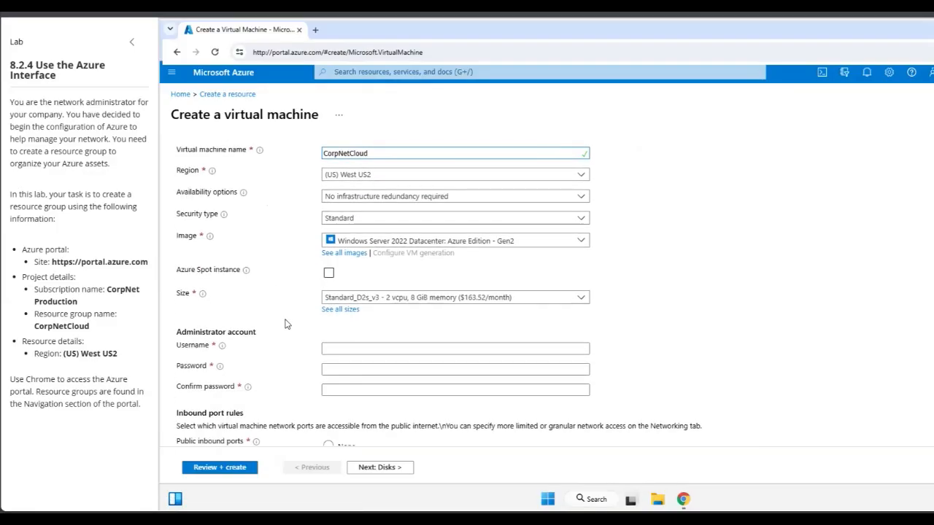
{"action": "scroll", "coordinate": [418, 353], "scroll_direction": "down", "scroll_amount": 1}
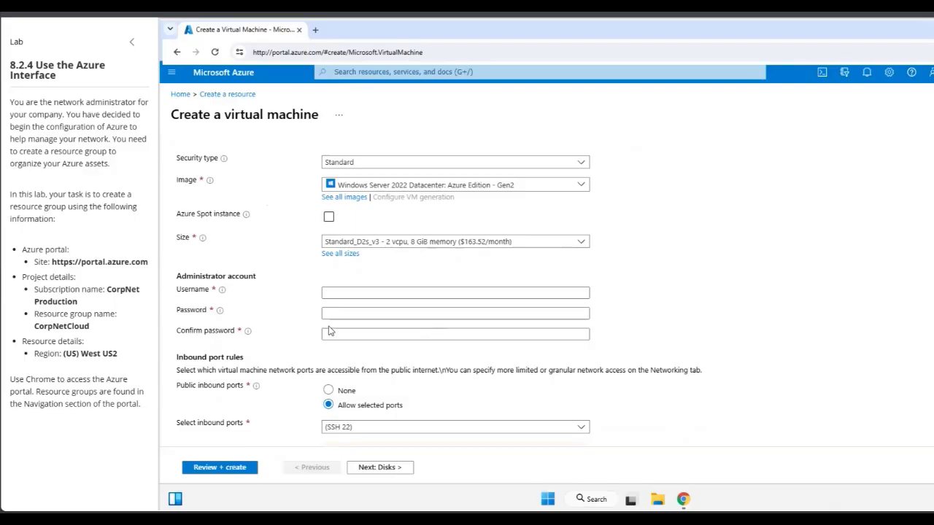
{"action": "left_click", "coordinate": [341, 296]}
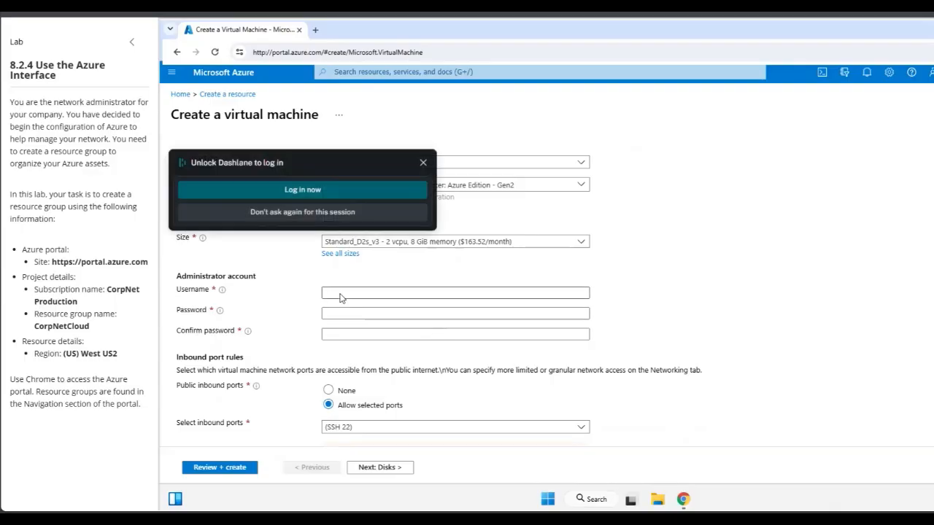
{"action": "left_click", "coordinate": [422, 163]}
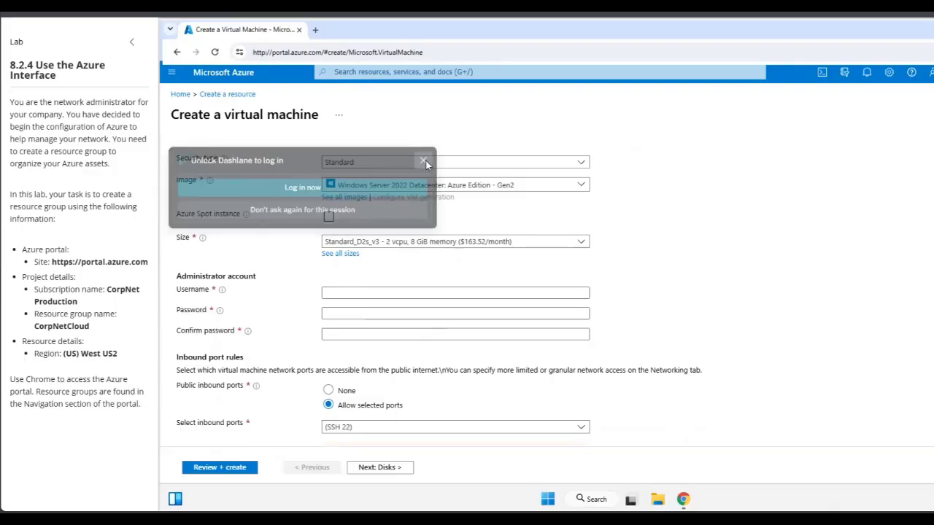
{"action": "left_click", "coordinate": [340, 292]}
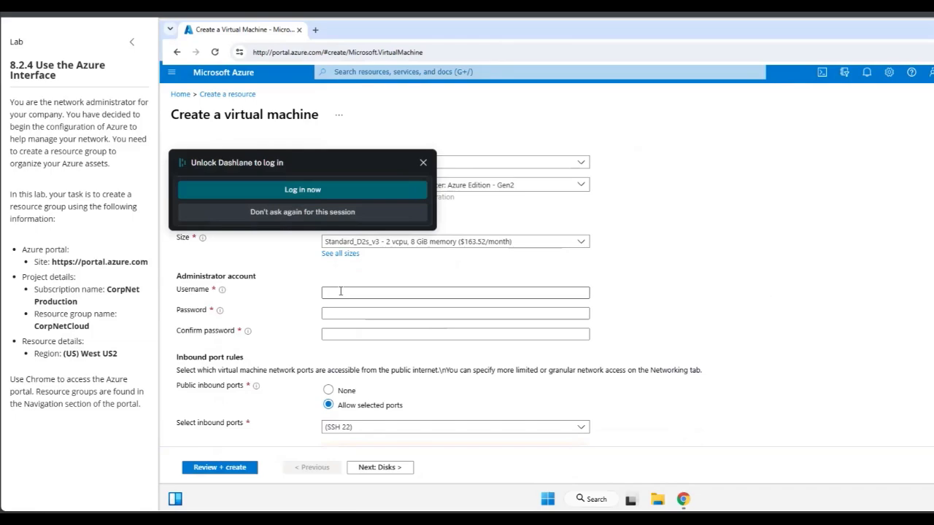
{"action": "type", "text": "Gu"}
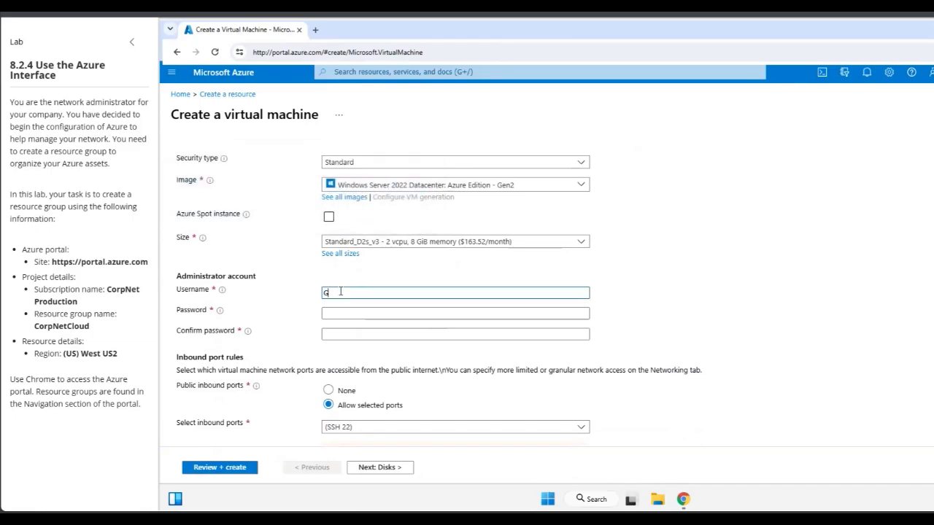
{"action": "type", "text": "est"}
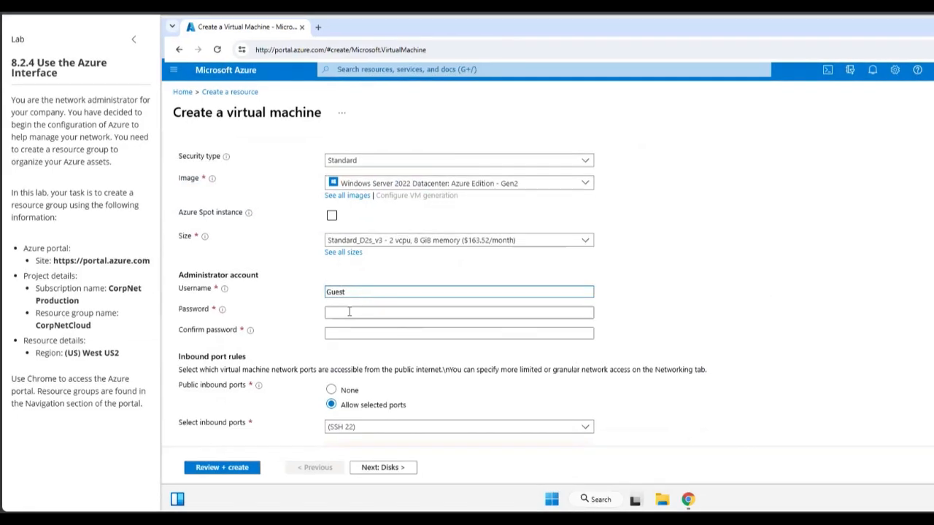
{"action": "type", "text": "•••••"}
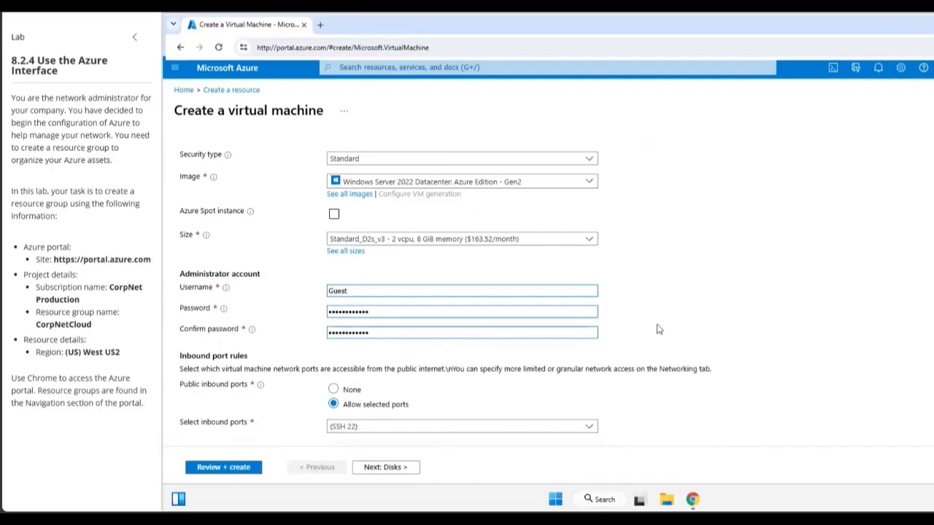
- Run Review + create so validation passes with a 0.0730 USD/hr estimate
{"action": "scroll", "coordinate": [657, 328], "scroll_direction": "down", "scroll_amount": 2}
{"action": "scroll", "coordinate": [335, 345], "scroll_direction": "down", "scroll_amount": 1}
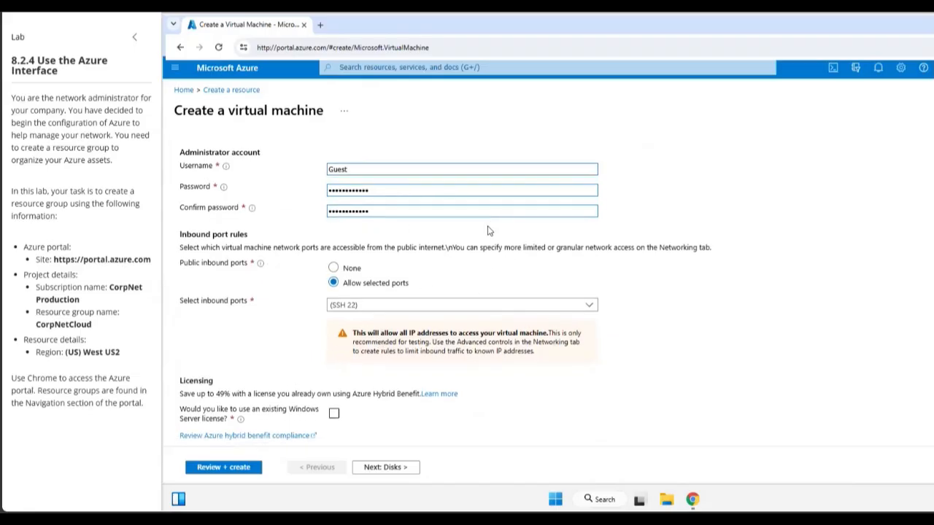
{"action": "left_click", "coordinate": [210, 474]}
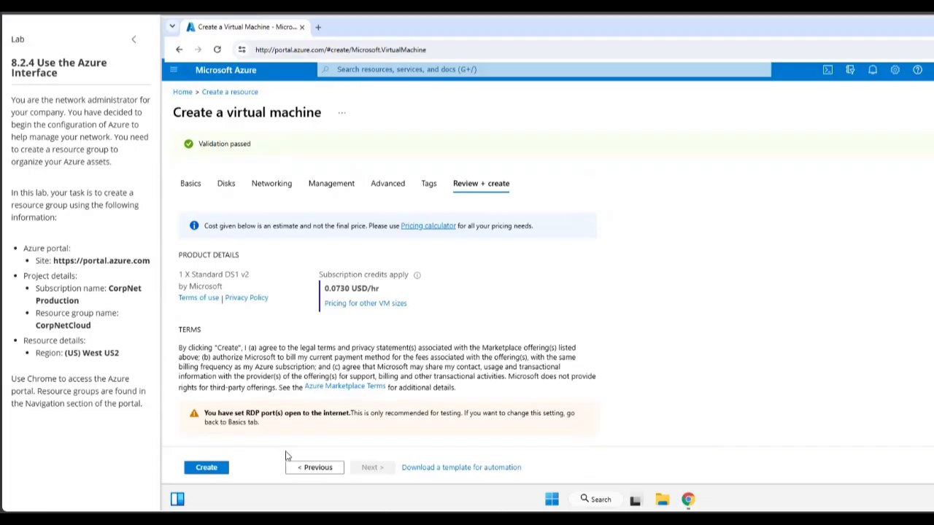
- Create the CorpNetCloud VM and wait until its deployment is complete
{"action": "left_click", "coordinate": [206, 470]}
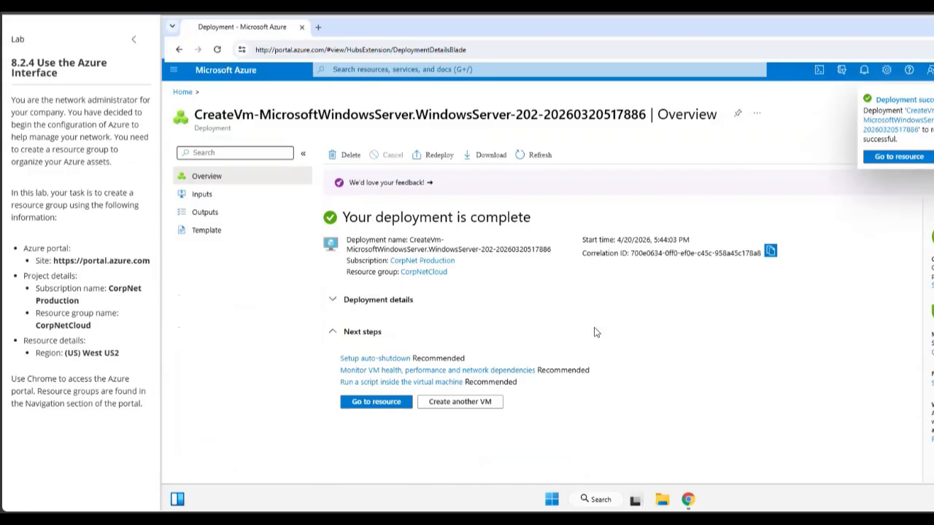
- Go to the CorpNetCloud VM and review its overview properties
{"action": "left_click", "coordinate": [371, 407]}
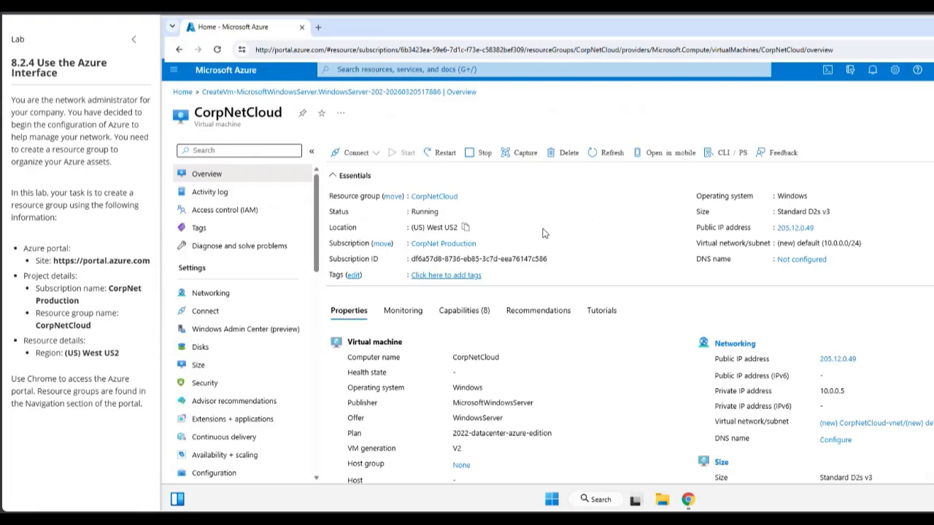
{"action": "scroll", "coordinate": [559, 245], "scroll_direction": "down", "scroll_amount": 3}
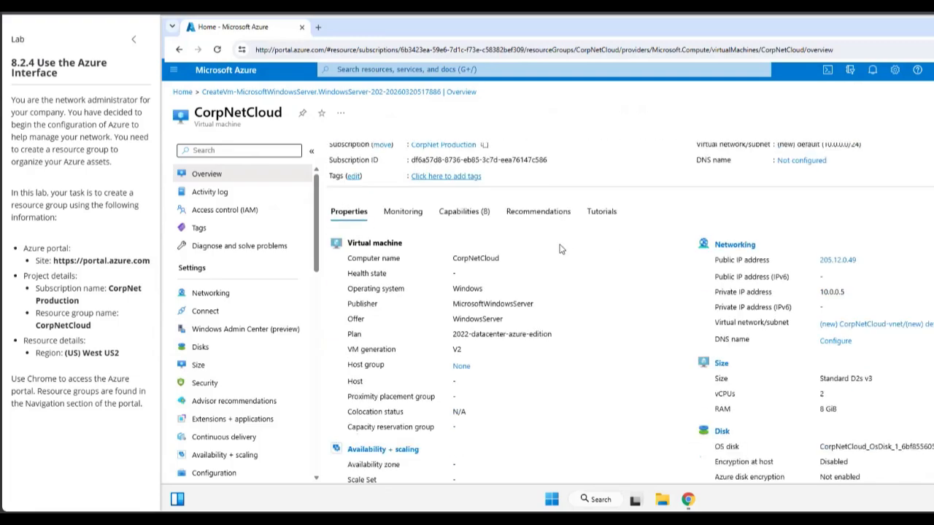
{"action": "scroll", "coordinate": [560, 249], "scroll_direction": "up", "scroll_amount": 3}
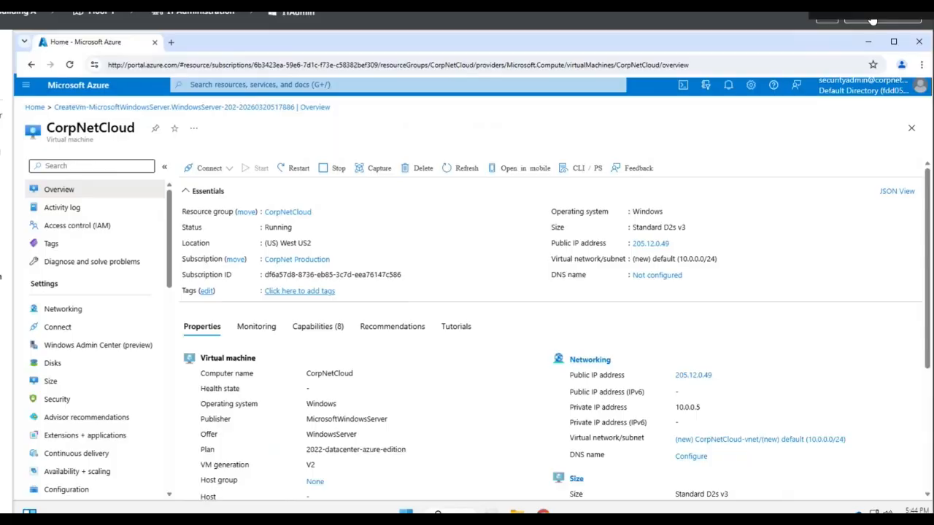
- Score the lab and confirm the report shows 100% with both resource group actions met
{"action": "left_click", "coordinate": [882, 20]}
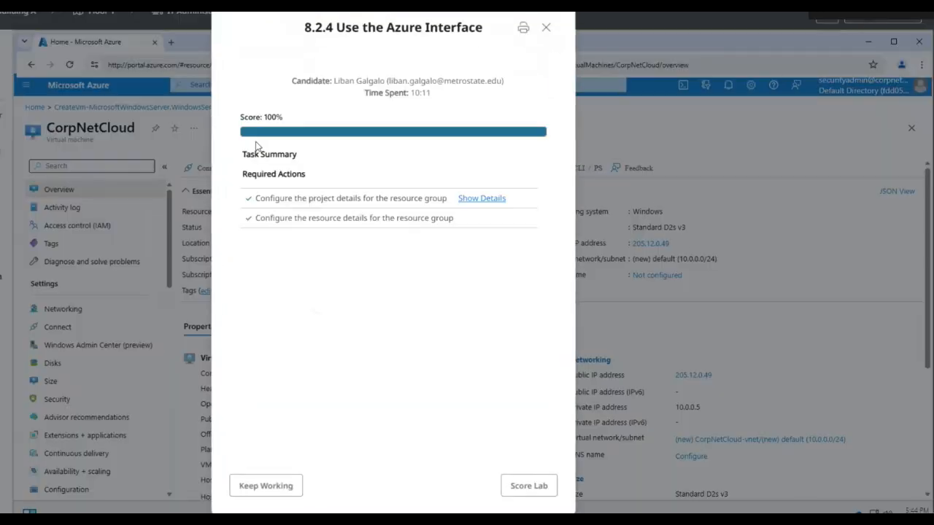
{"action": "left_click_drag", "start_coordinate": [240, 117], "coordinate": [285, 121]}
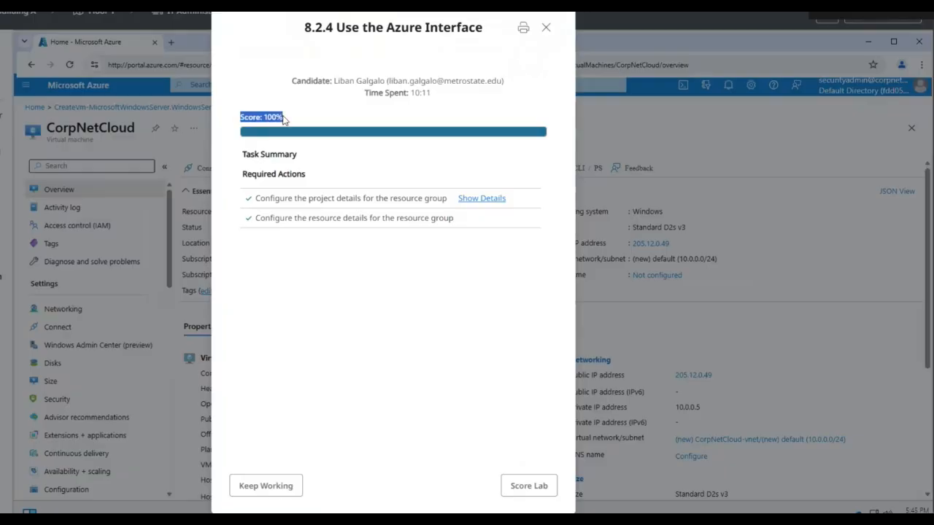
{"action": "left_click", "coordinate": [360, 121]}
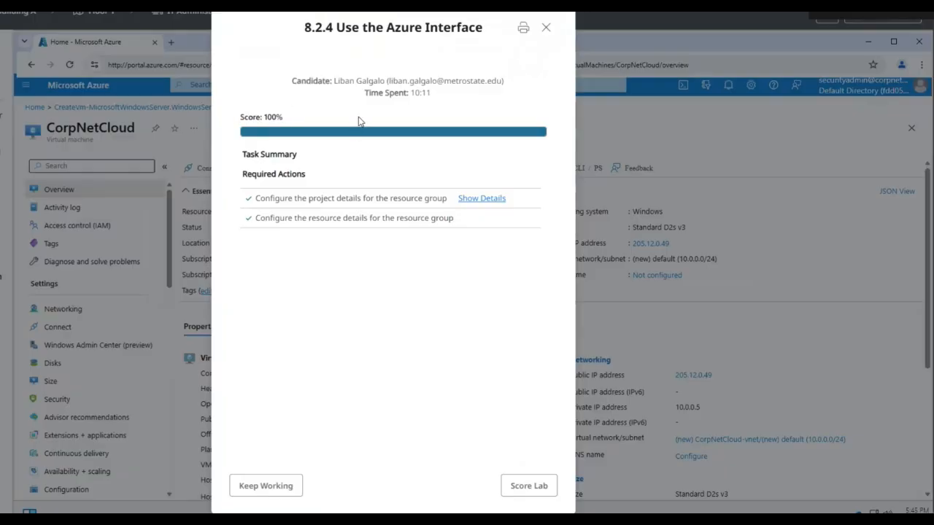